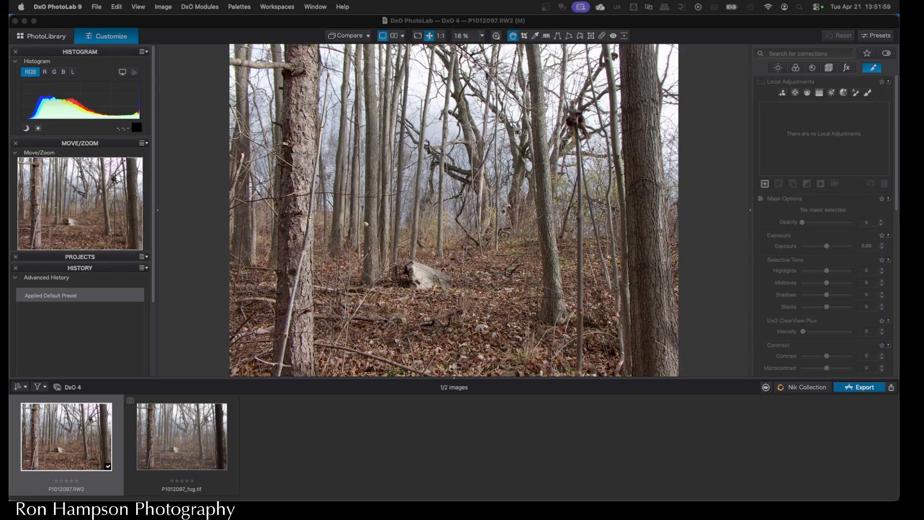
# - View the finished fog version, P1012097_fog.tif, as a reference
pyautogui.click(188, 454)
pyautogui.click(188, 454)
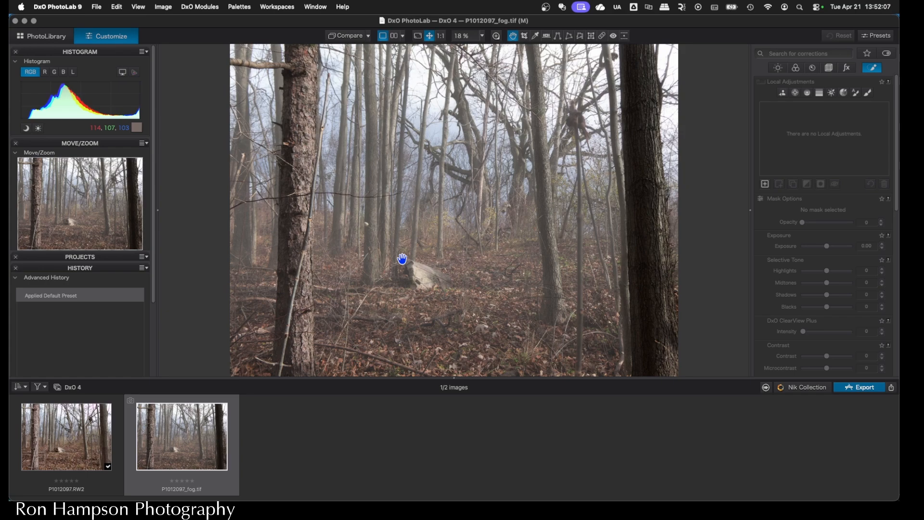
# - Open the original photo P1012097.RW2 in Nik 9 Color Efex
pyautogui.click(87, 439)
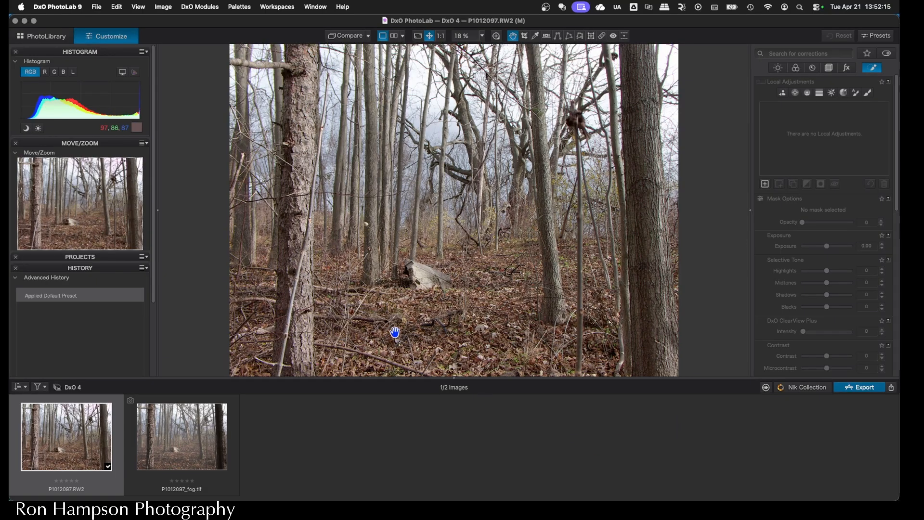
pyautogui.click(807, 386)
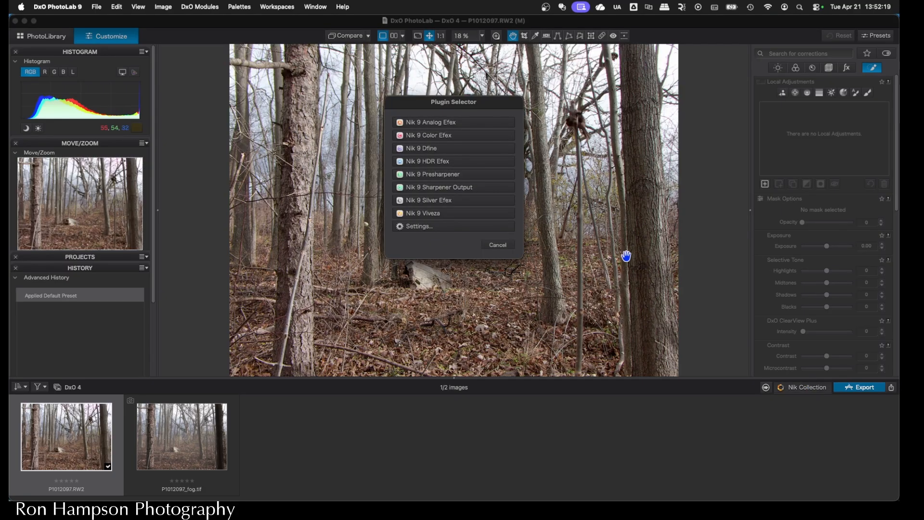
pyautogui.click(439, 135)
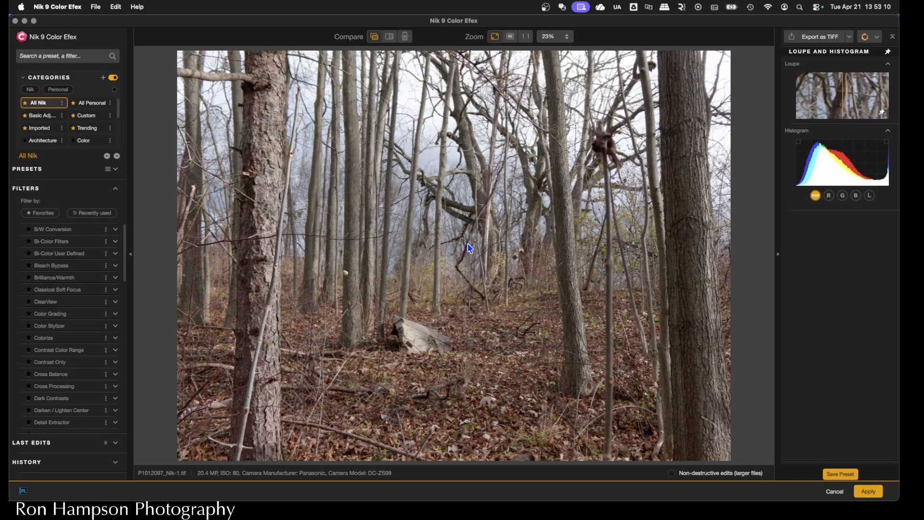
# - Apply the Fog filter to the photo and set its method to 2
pyautogui.moveTo(124, 255); pyautogui.dragTo(122, 294)
pyautogui.click(96, 371)
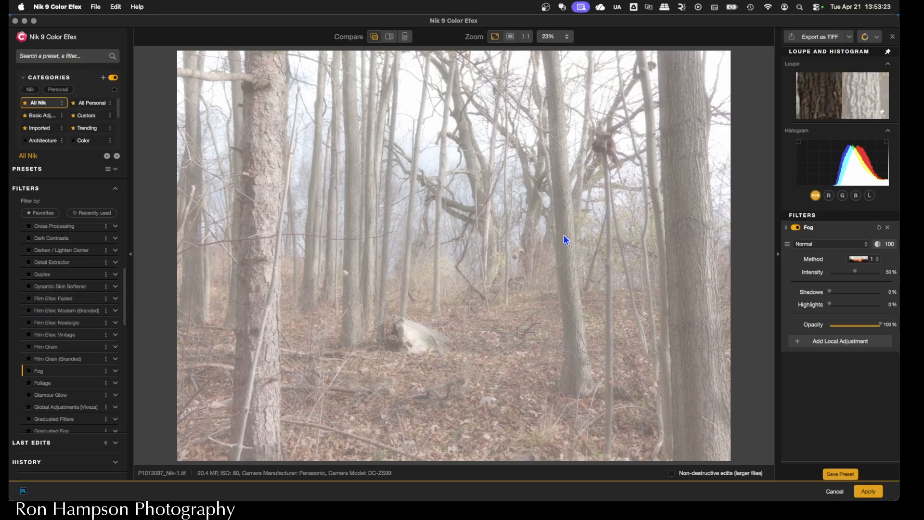
pyautogui.click(867, 261)
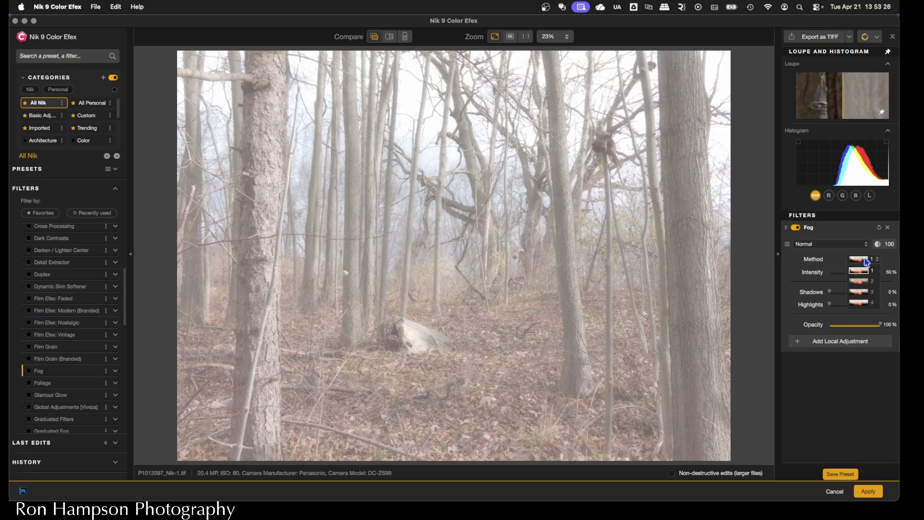
pyautogui.click(862, 282)
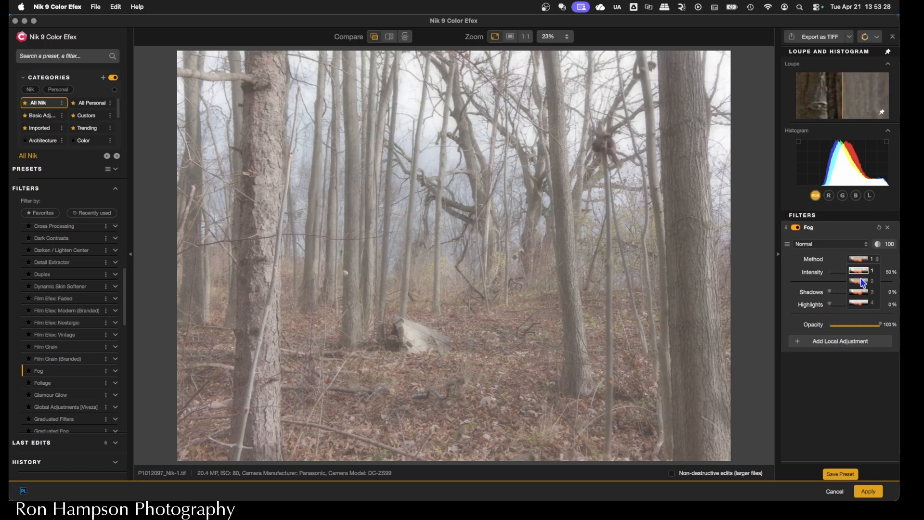
# - Try fog methods 3 and 4 for comparison and return to method 2
pyautogui.click(859, 260)
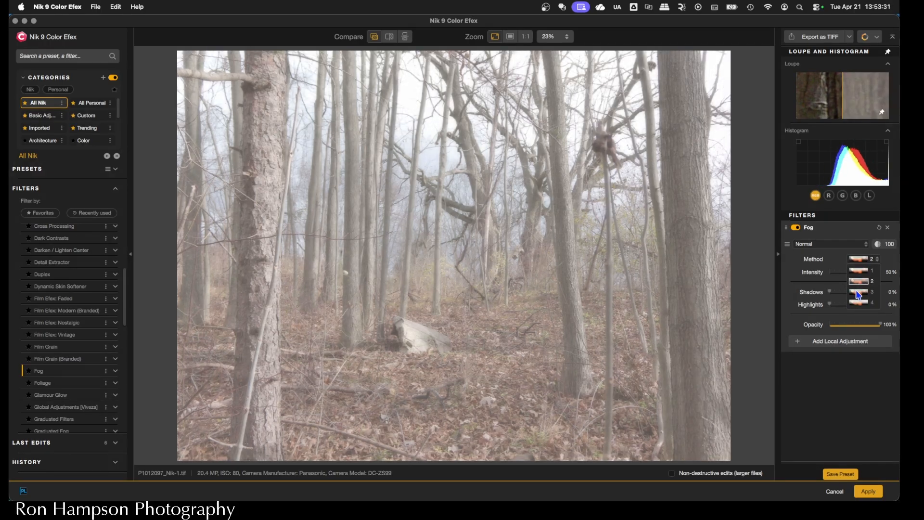
pyautogui.click(860, 293)
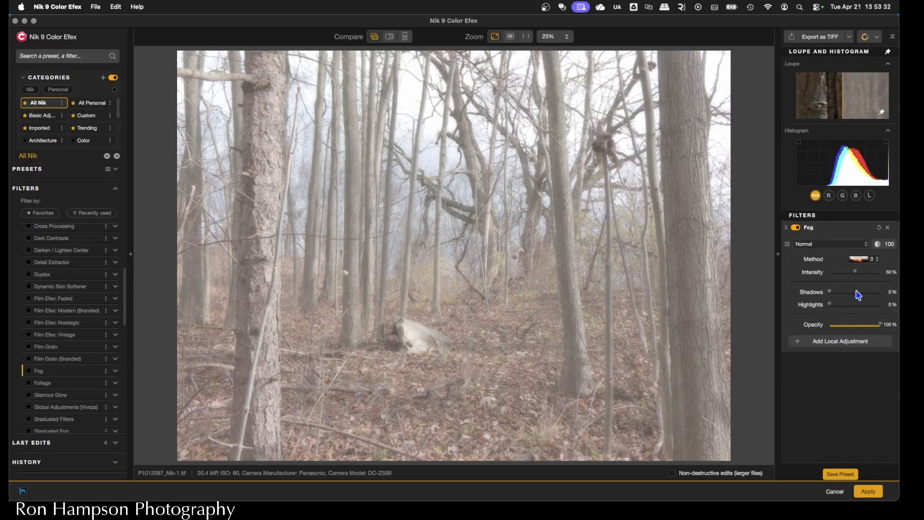
pyautogui.click(860, 260)
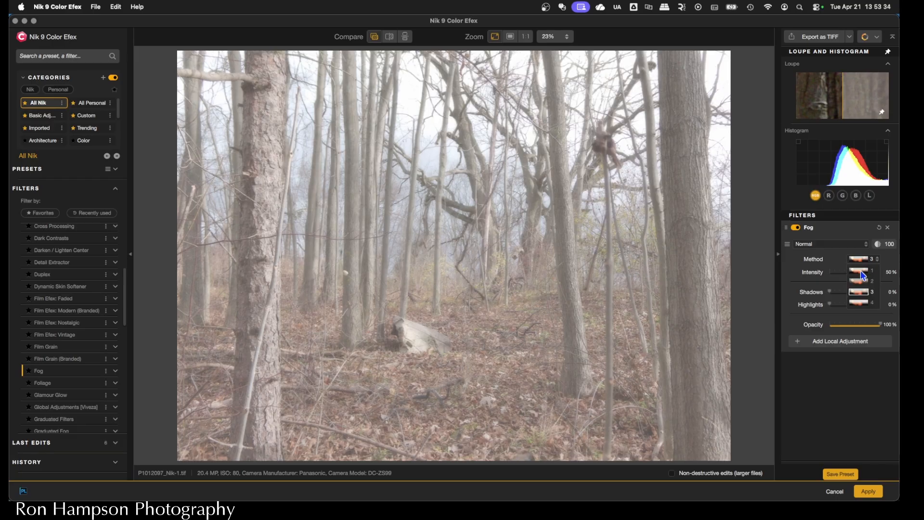
pyautogui.click(863, 303)
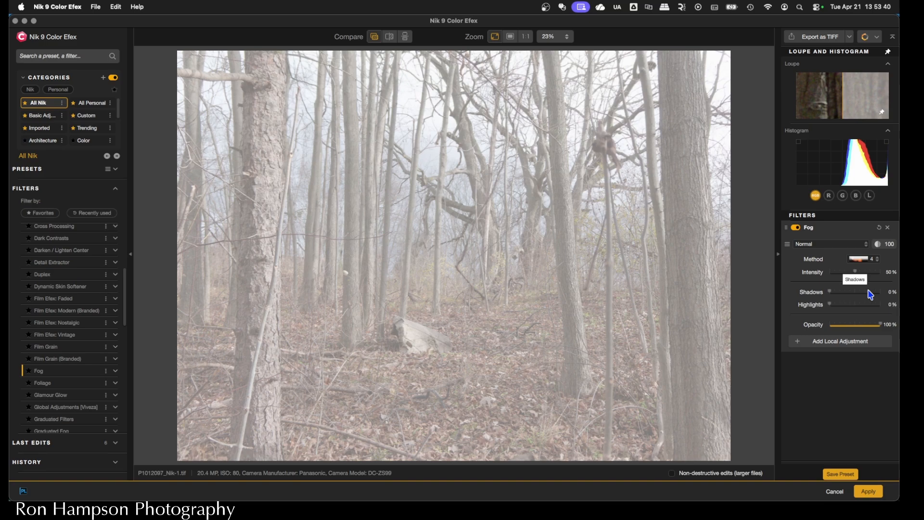
pyautogui.click(860, 260)
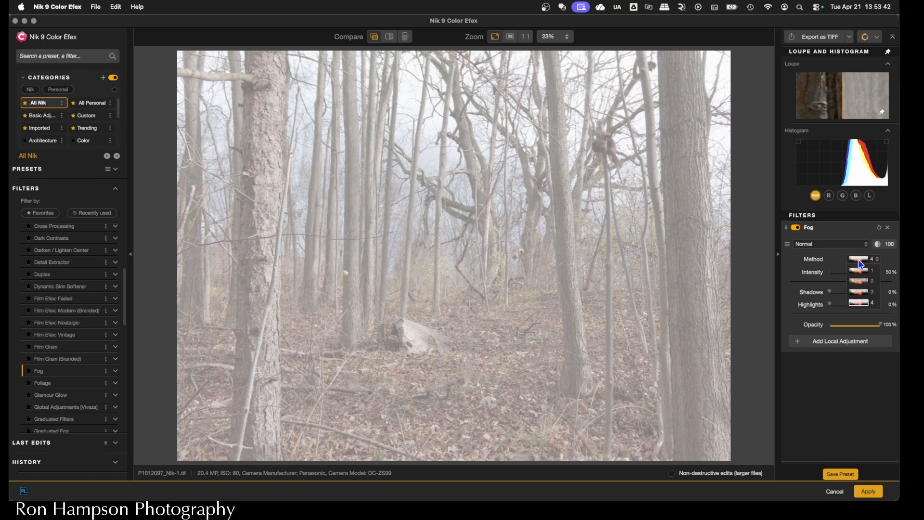
pyautogui.click(864, 283)
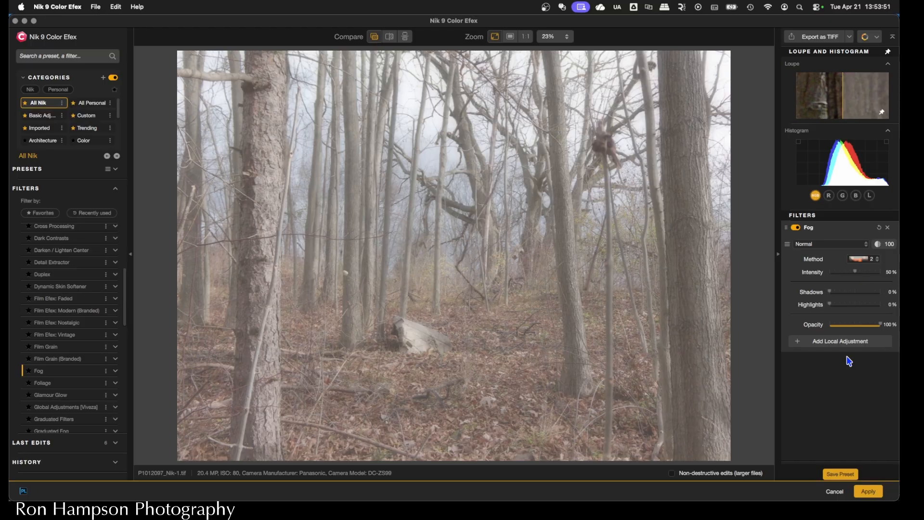
# - Limit the fog with a depth mask placed on the distant trees, and widen its depth range so it fades gradually toward the foreground
pyautogui.click(843, 342)
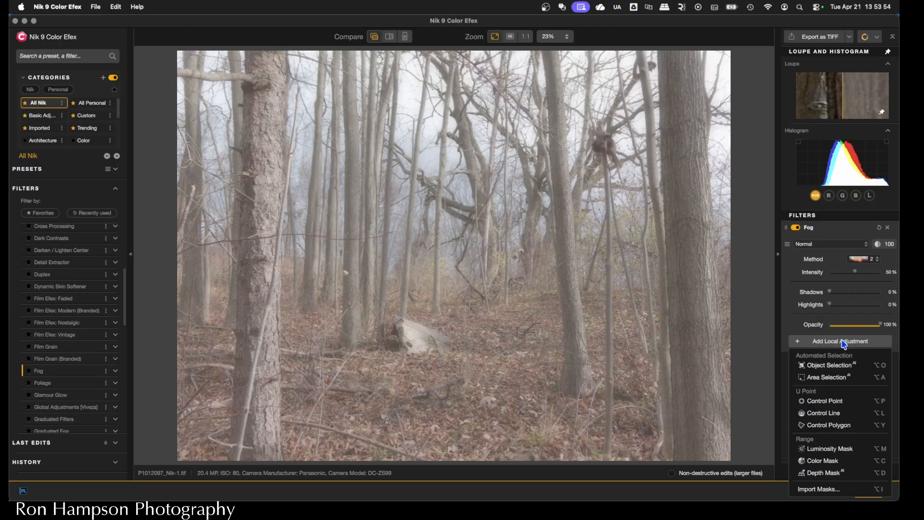
pyautogui.click(839, 476)
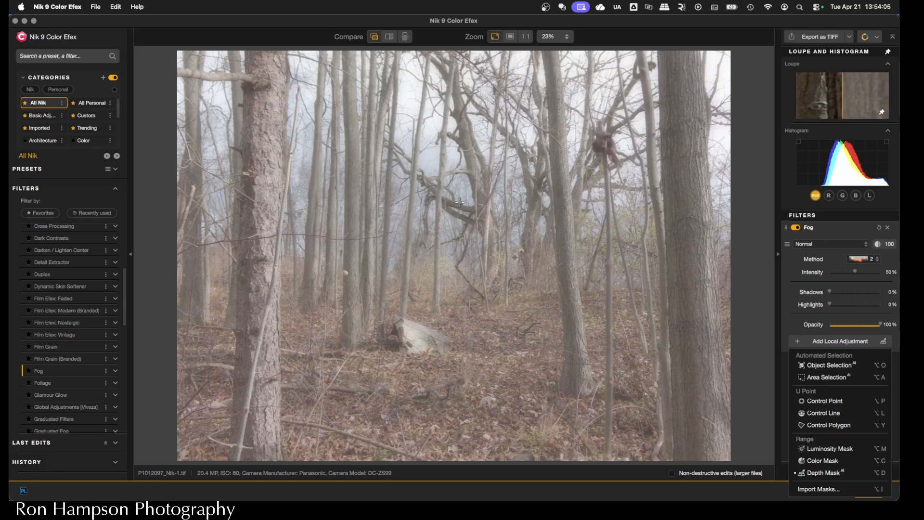
pyautogui.click(463, 183)
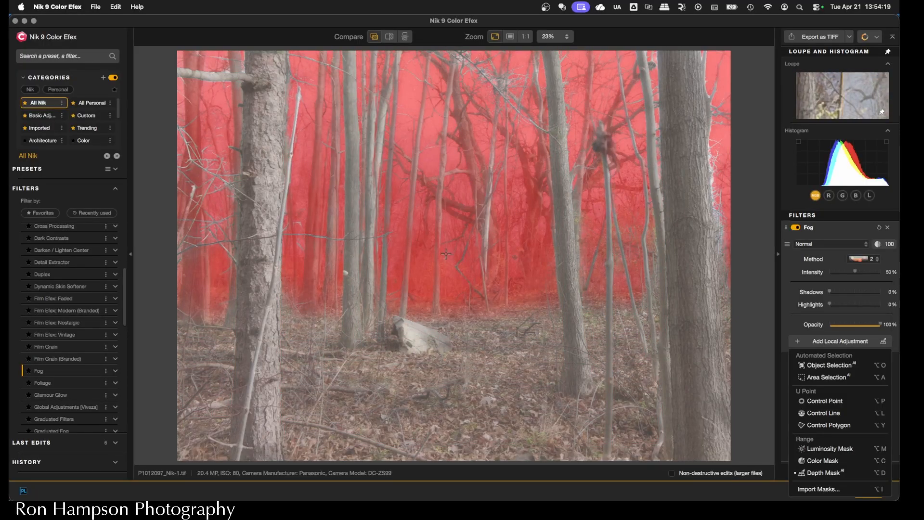
pyautogui.click(446, 255)
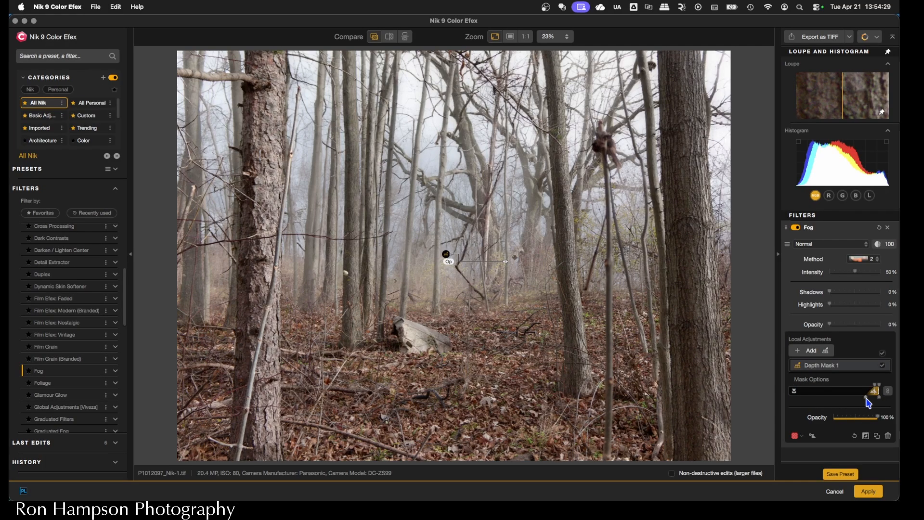
pyautogui.moveTo(867, 399); pyautogui.dragTo(796, 402)
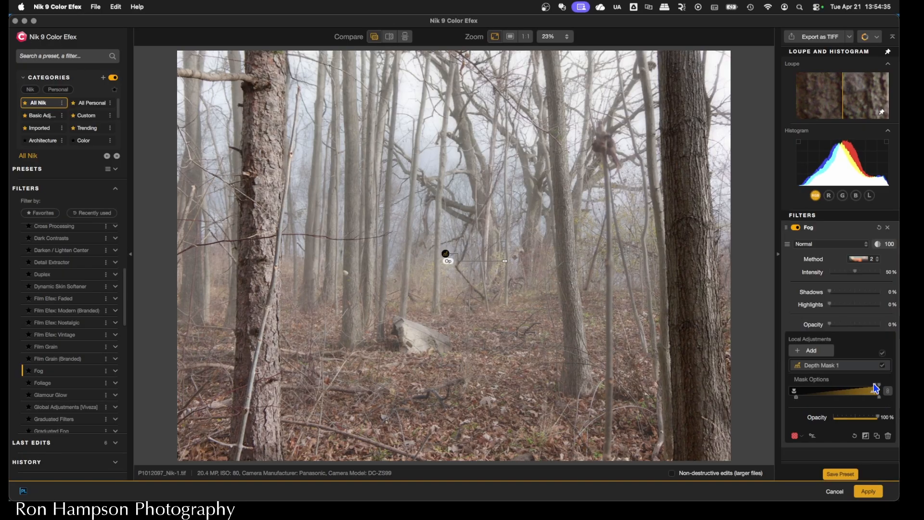
pyautogui.moveTo(877, 389)
pyautogui.mouseDown()
pyautogui.moveTo(857, 388)
pyautogui.moveTo(865, 388)
pyautogui.mouseUp()
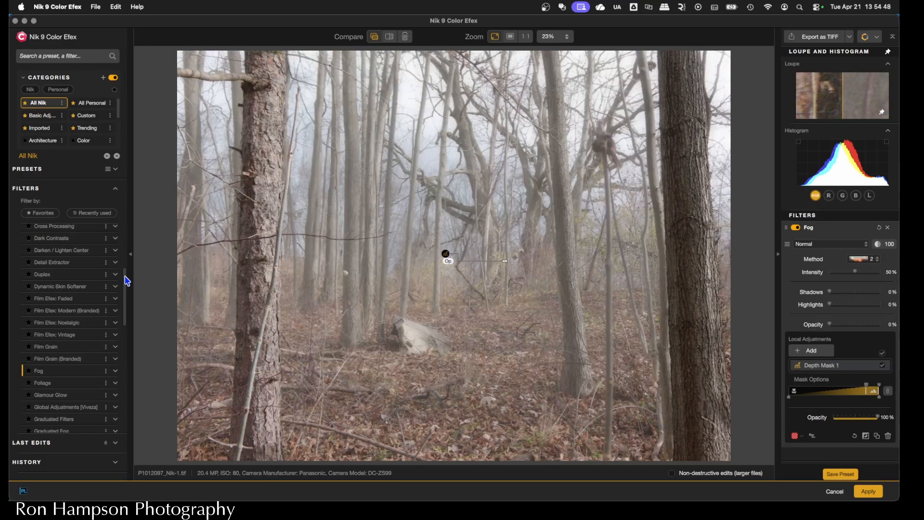
# - Add a Levels & Curves filter and pull the lower midtones of the RGB curve down to darken the photo
pyautogui.moveTo(127, 281); pyautogui.dragTo(123, 343)
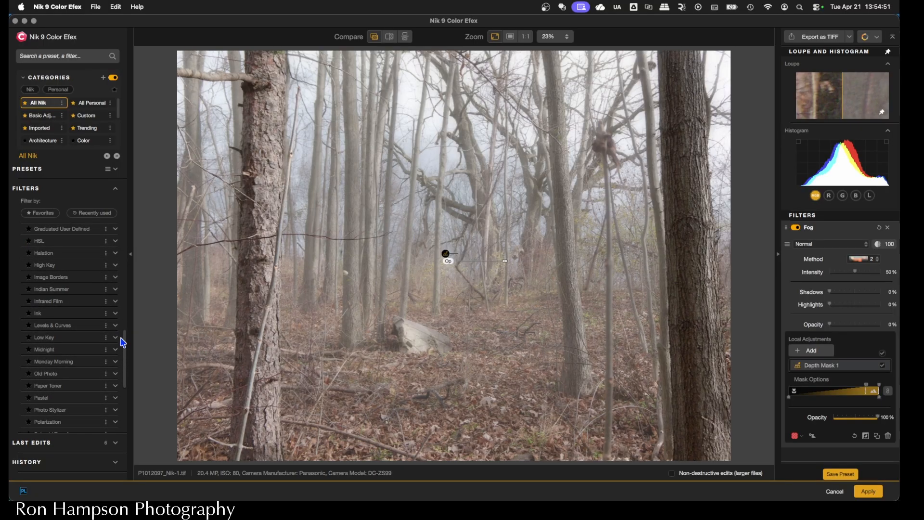
pyautogui.click(97, 327)
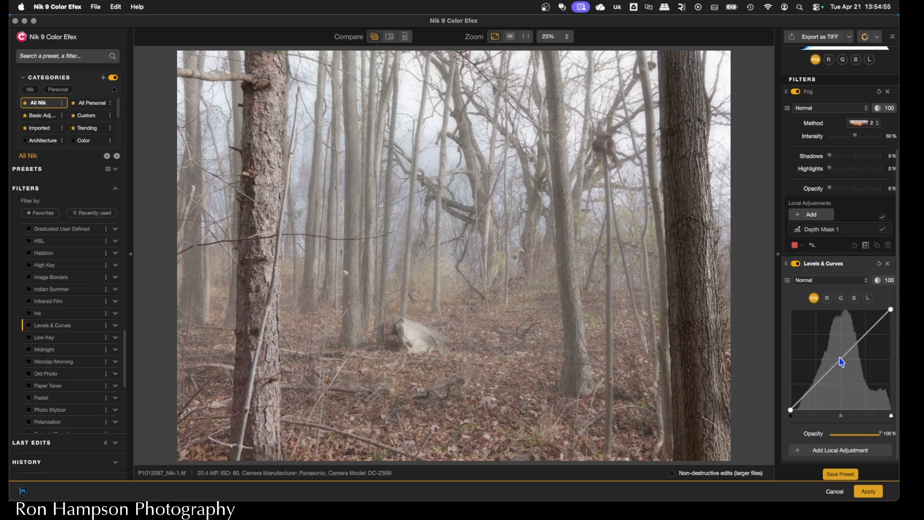
pyautogui.click(817, 383)
pyautogui.moveTo(819, 387); pyautogui.dragTo(834, 393)
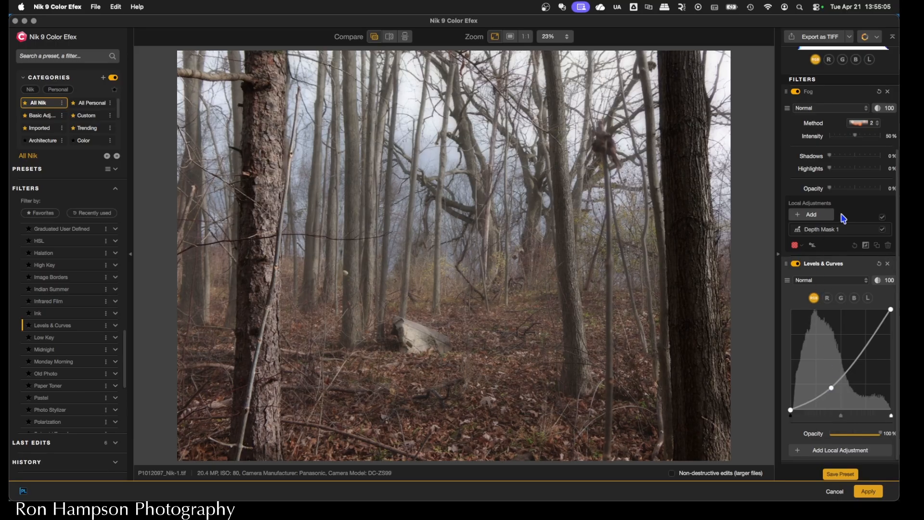
# - Raise the Fog filter's intensity to 68%
pyautogui.scroll(5, 843, 218)
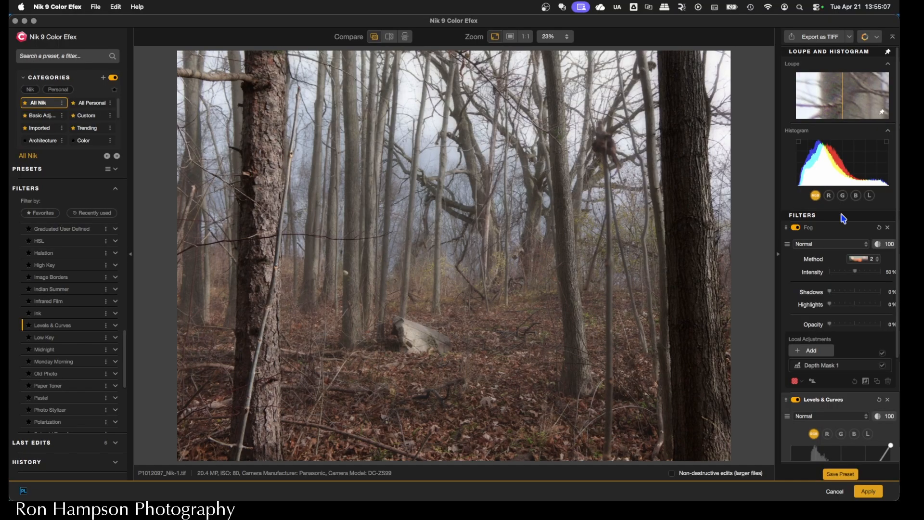
pyautogui.moveTo(856, 273); pyautogui.dragTo(864, 273)
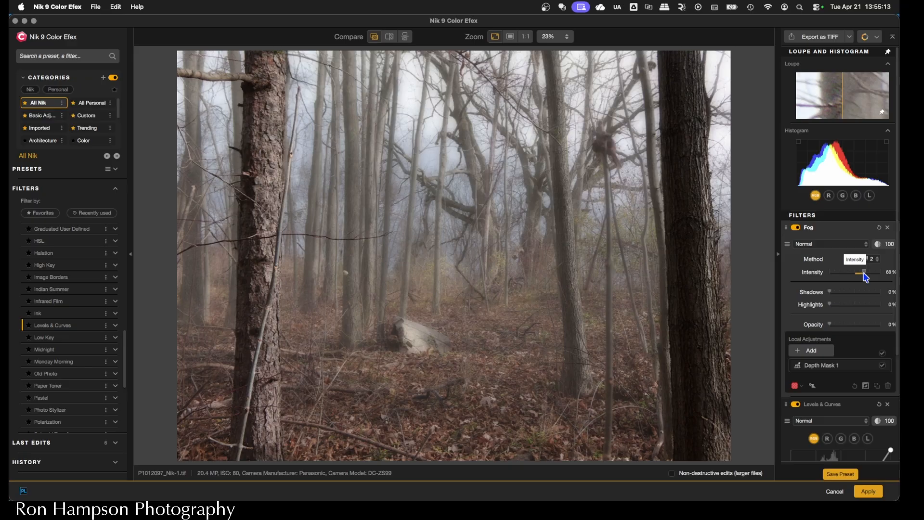
pyautogui.moveTo(863, 273); pyautogui.dragTo(864, 273)
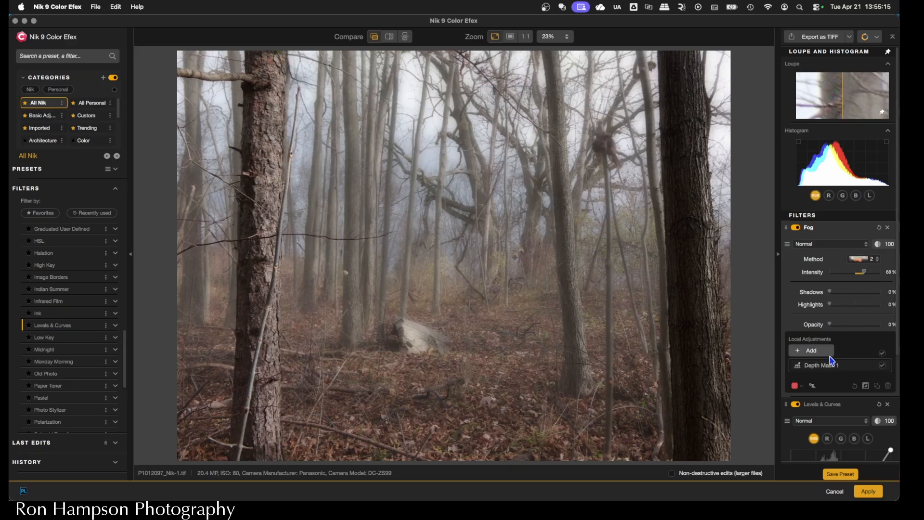
# - Refine the RGB curve by lowering its shadow point slightly and adding a slightly raised point in the highlights
pyautogui.scroll(-5, 836, 349)
pyautogui.moveTo(831, 388); pyautogui.dragTo(827, 393)
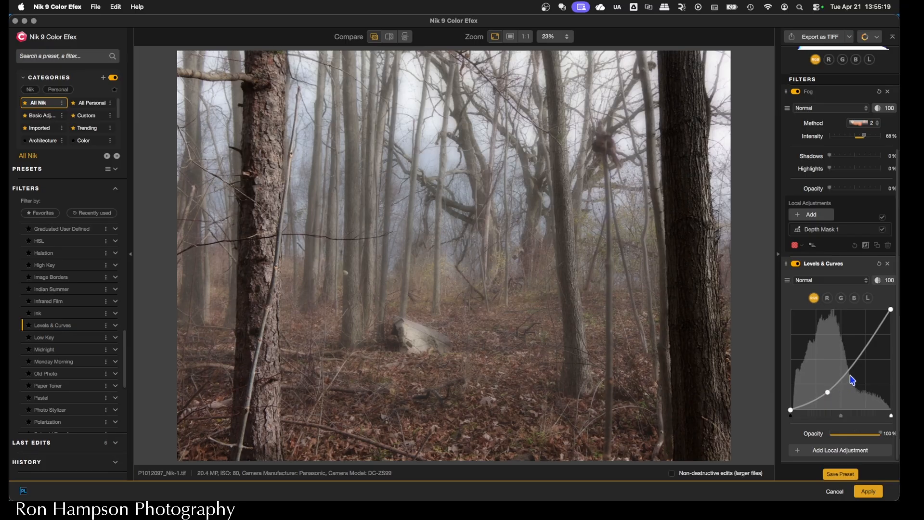
pyautogui.click(869, 344)
pyautogui.moveTo(869, 345); pyautogui.dragTo(869, 343)
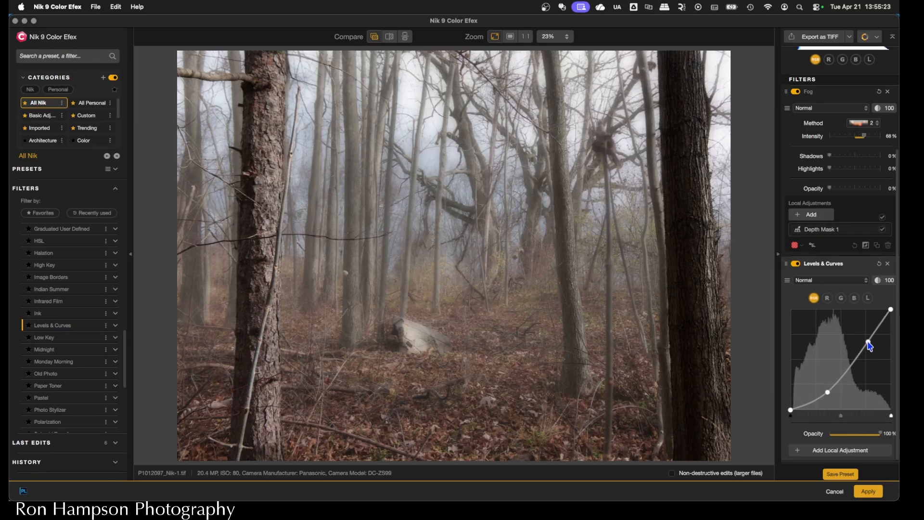
pyautogui.moveTo(828, 393); pyautogui.dragTo(828, 393)
# - Fine-tune the Fog filter's intensity to 62%, keeping method 2
pyautogui.click(864, 124)
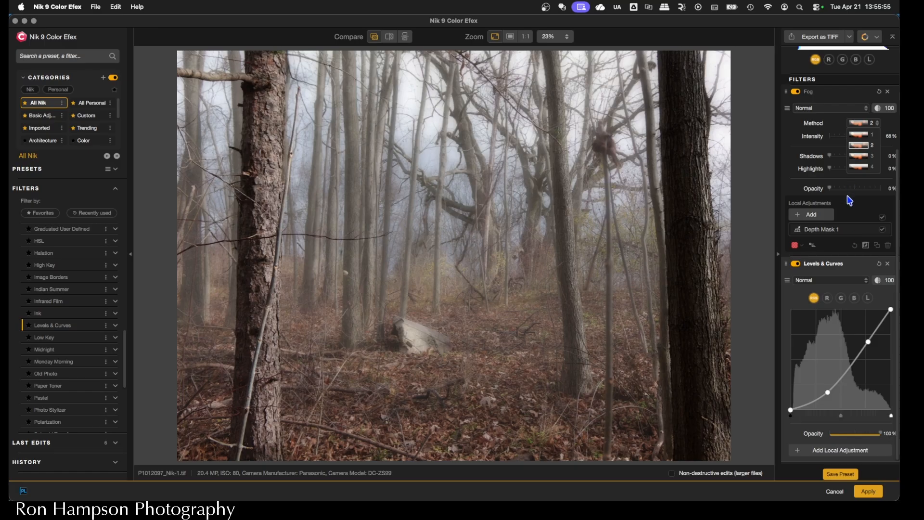
pyautogui.scroll(3, 850, 200)
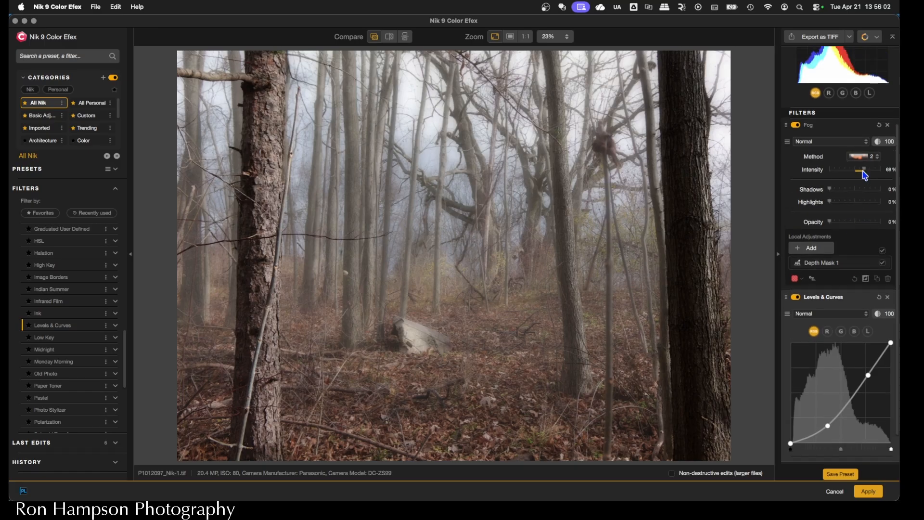
pyautogui.moveTo(865, 175); pyautogui.dragTo(863, 173)
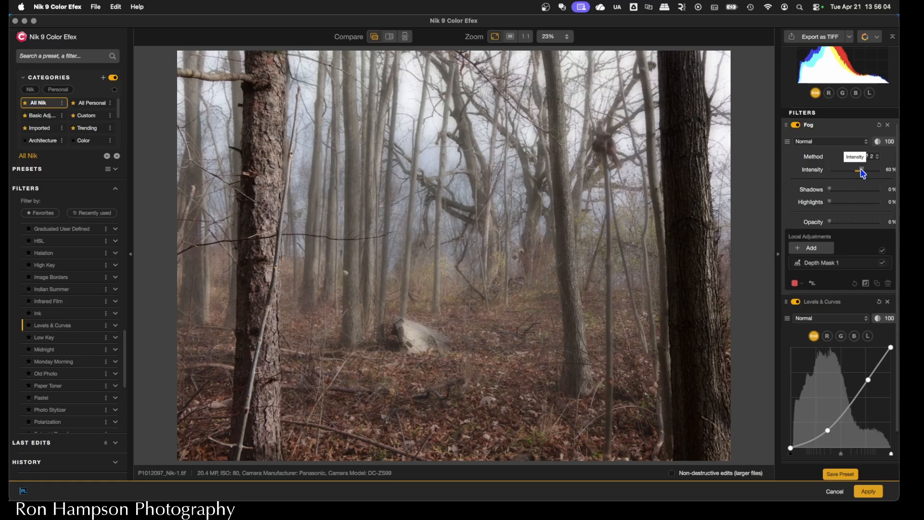
pyautogui.moveTo(863, 173); pyautogui.dragTo(860, 173)
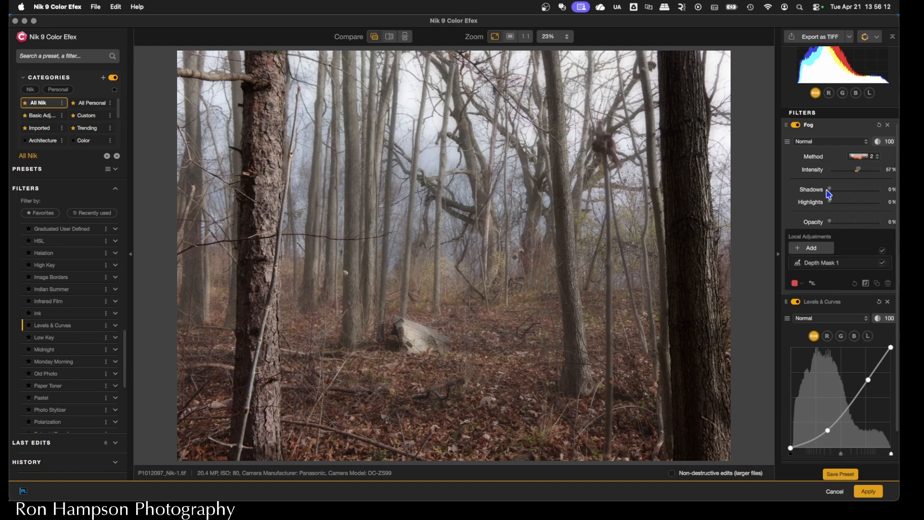
pyautogui.moveTo(860, 171)
pyautogui.mouseDown()
pyautogui.moveTo(885, 175)
pyautogui.moveTo(862, 177)
pyautogui.mouseUp()
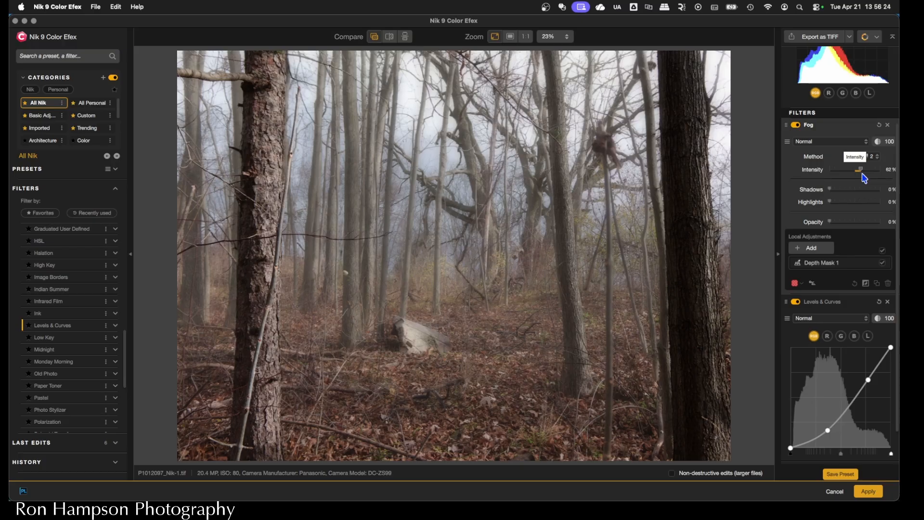
# - Display the fog's depth mask as a B&W Mask and show the mask options of Depth Mask 1
pyautogui.click(795, 283)
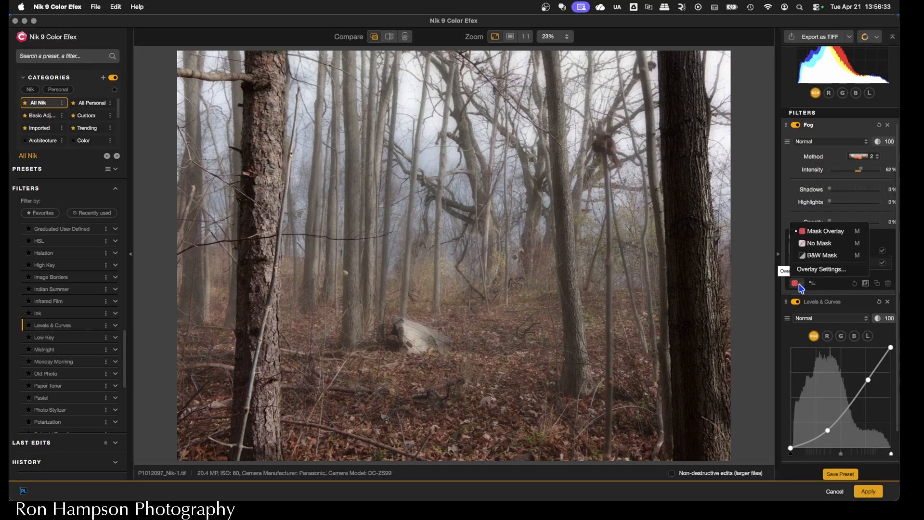
pyautogui.click(821, 257)
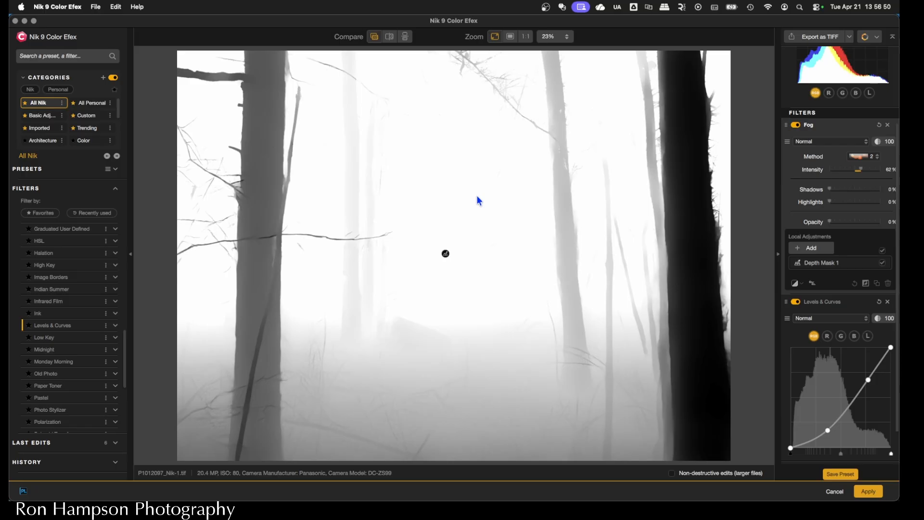
pyautogui.scroll(-2, 790, 314)
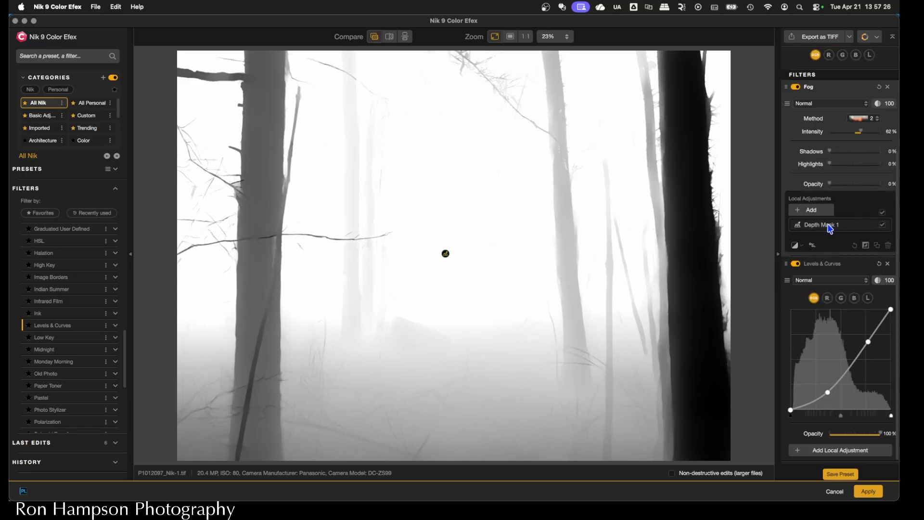
pyautogui.click(830, 228)
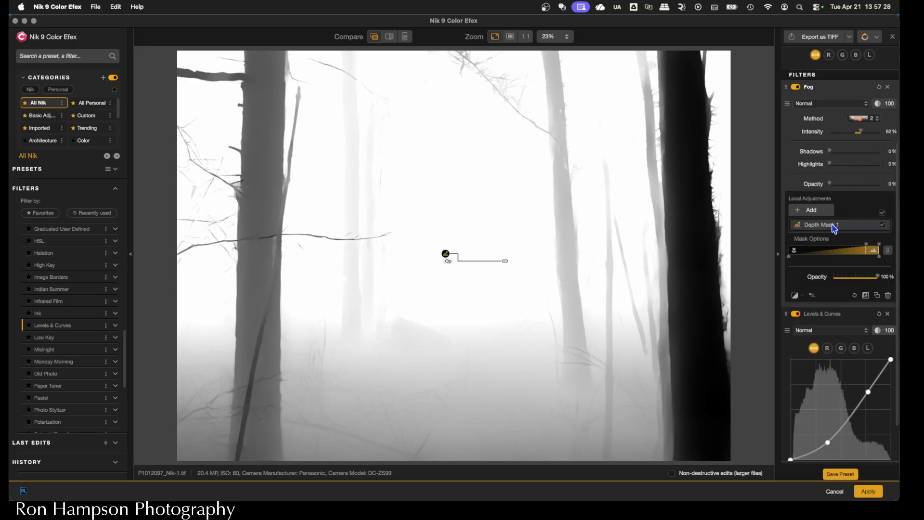
# - Try different ranges for Depth Mask 1, widening then narrowing its full-strength zone and pushing its near limit back to exclude the foreground trunks
pyautogui.moveTo(866, 249); pyautogui.dragTo(849, 249)
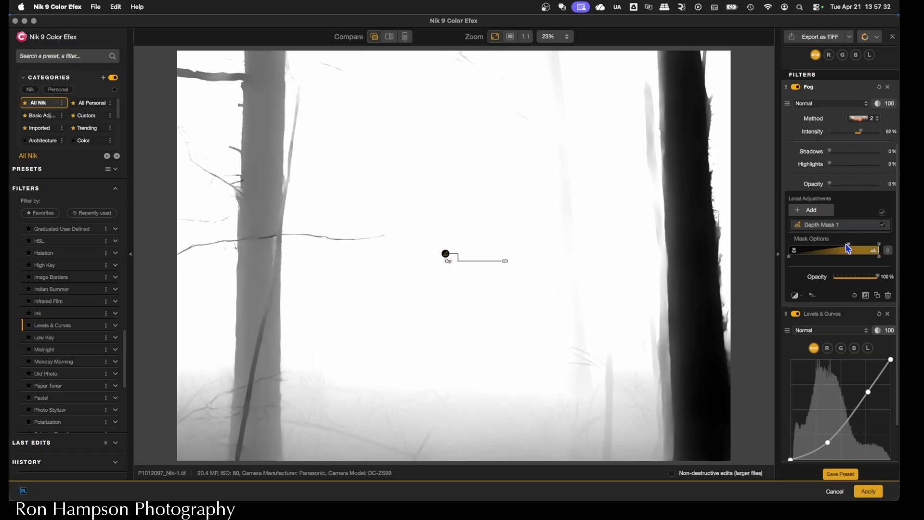
pyautogui.moveTo(850, 248); pyautogui.dragTo(872, 246)
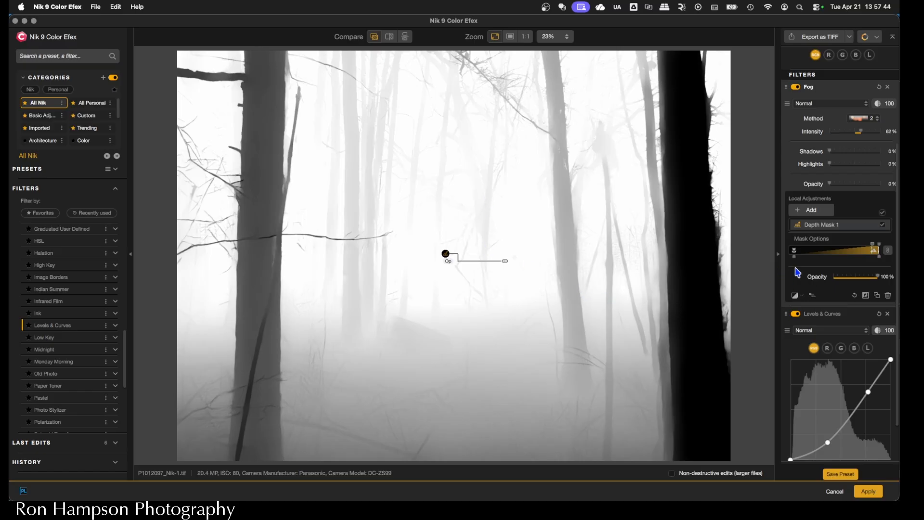
pyautogui.moveTo(795, 258); pyautogui.dragTo(815, 260)
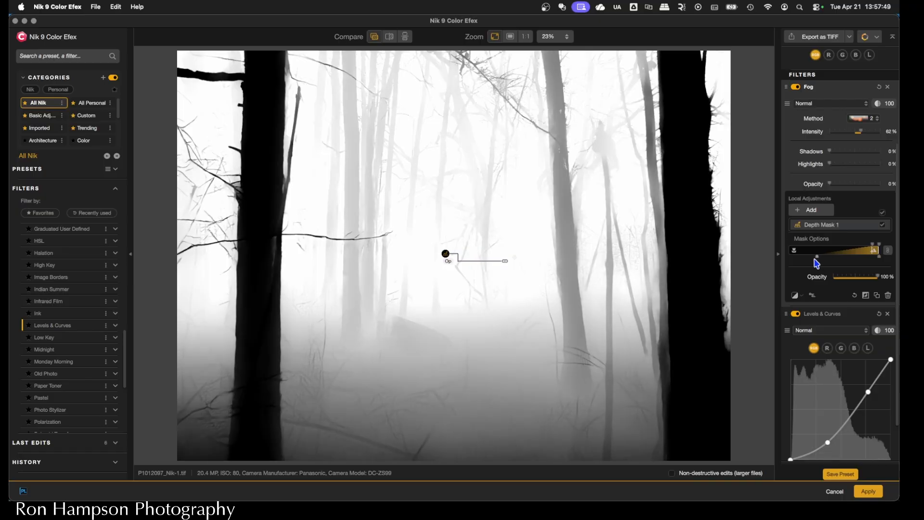
# - Switch the mask display to Mask Overlay and widen Depth Mask 1's near and full-strength limits so the fog reaches closer to the foreground
pyautogui.click(795, 297)
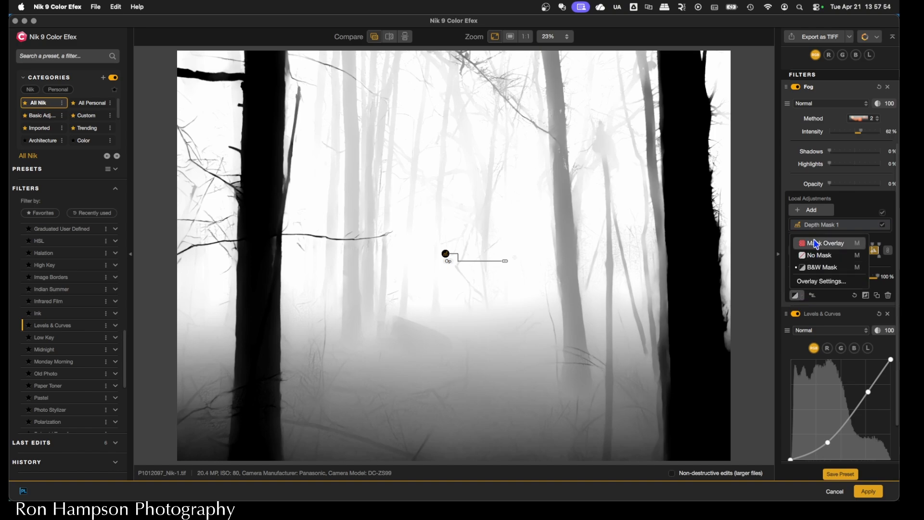
pyautogui.click(816, 243)
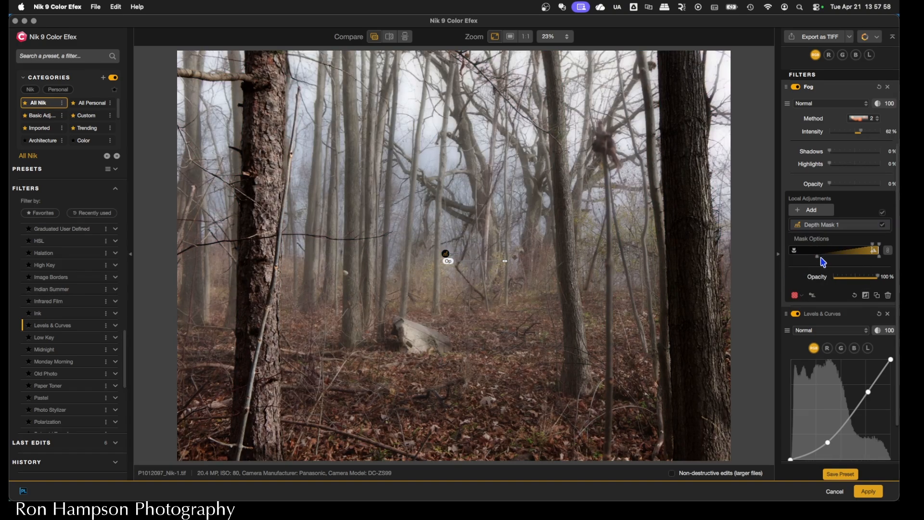
pyautogui.moveTo(818, 257); pyautogui.dragTo(793, 258)
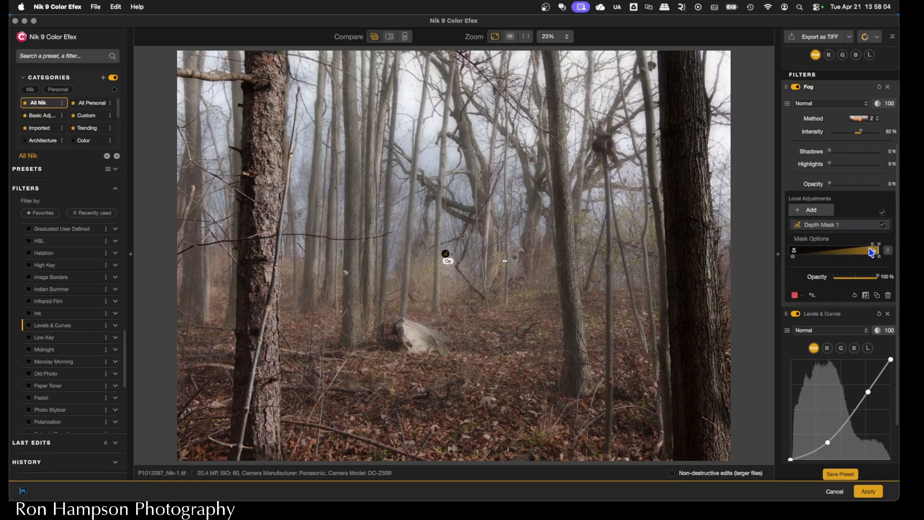
pyautogui.moveTo(872, 244); pyautogui.dragTo(849, 244)
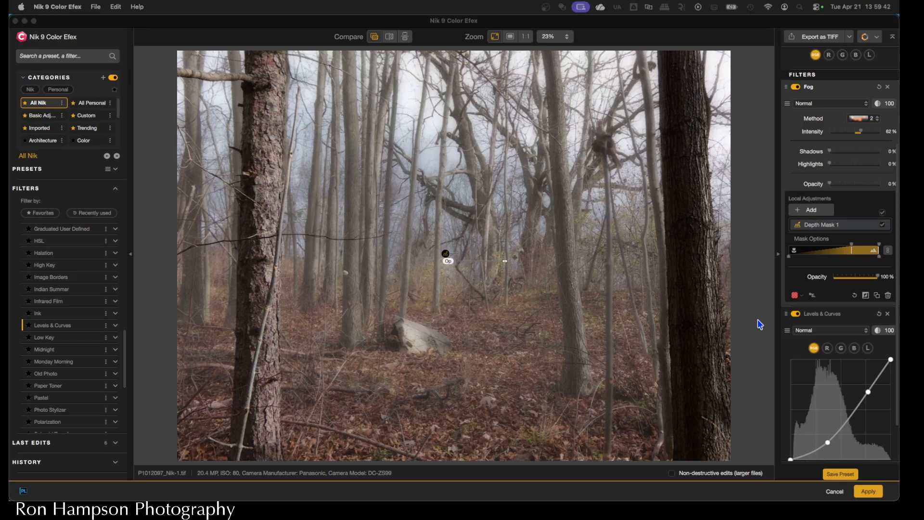
# - Apply the Color Efex edit and open P1012097_Nik-1.tif for customizing in DxO PhotoLab
pyautogui.click(865, 492)
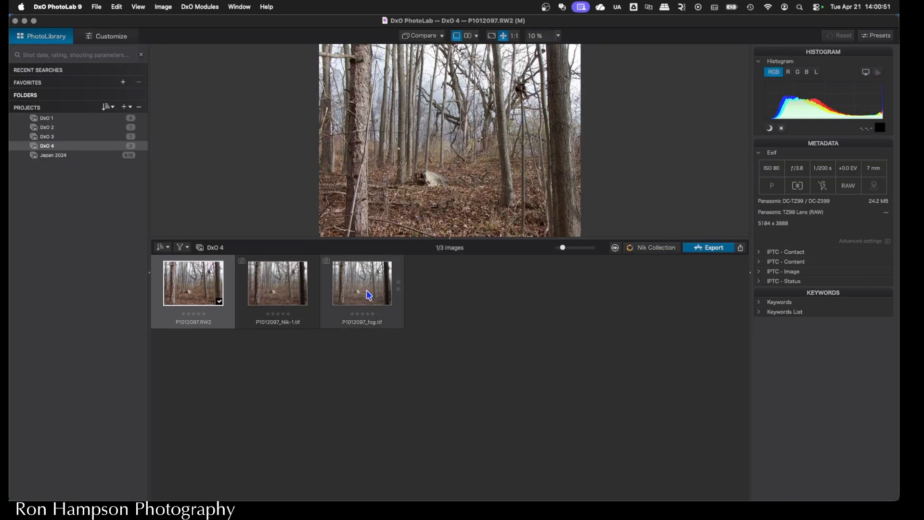
pyautogui.click(283, 290)
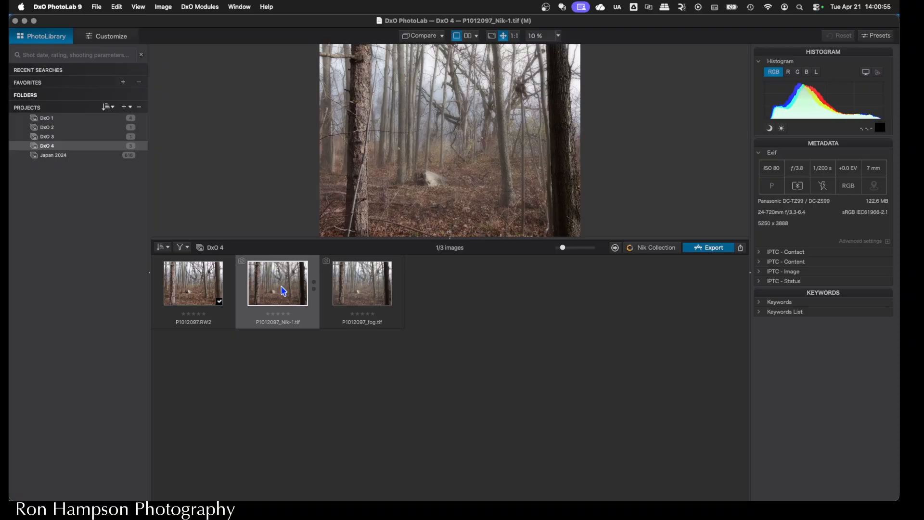
pyautogui.doubleClick(283, 290)
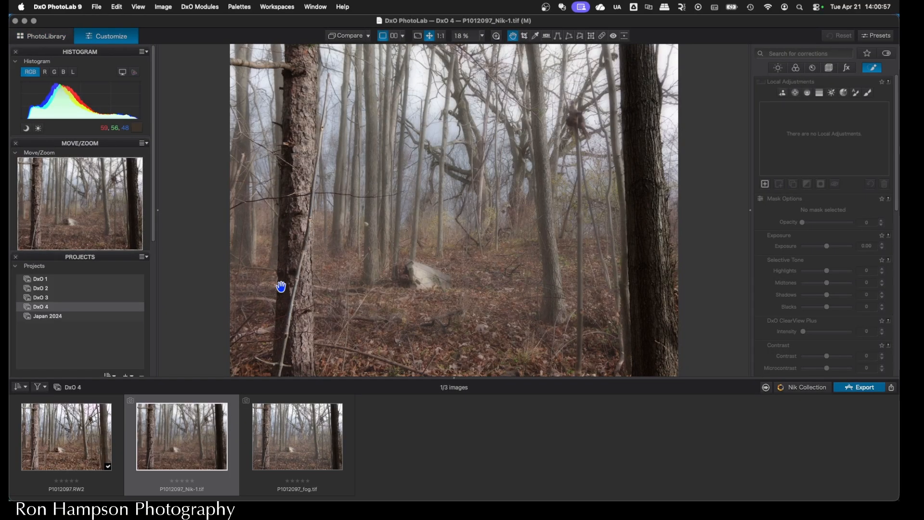